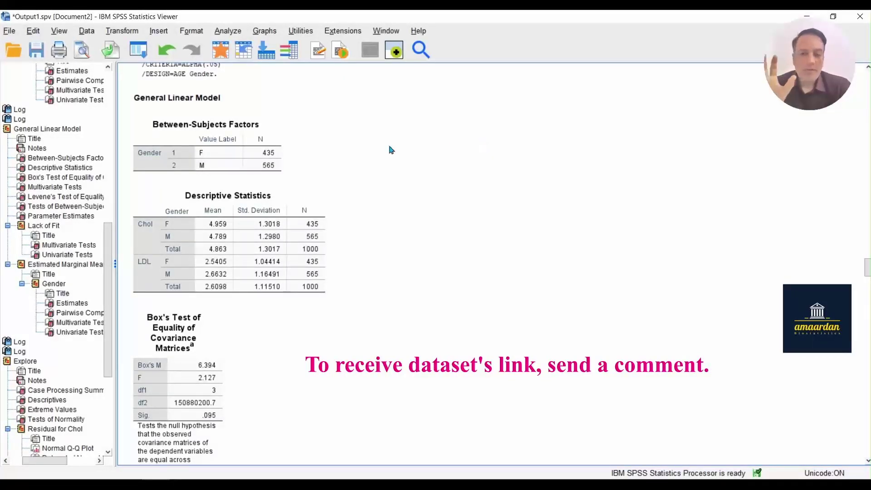
# Step: Check the Gender coding (1 = F, 2 = M), then select Descriptive Statistics showing Chol means 4.959 F, 4.789 M
pyautogui.click(248, 156)
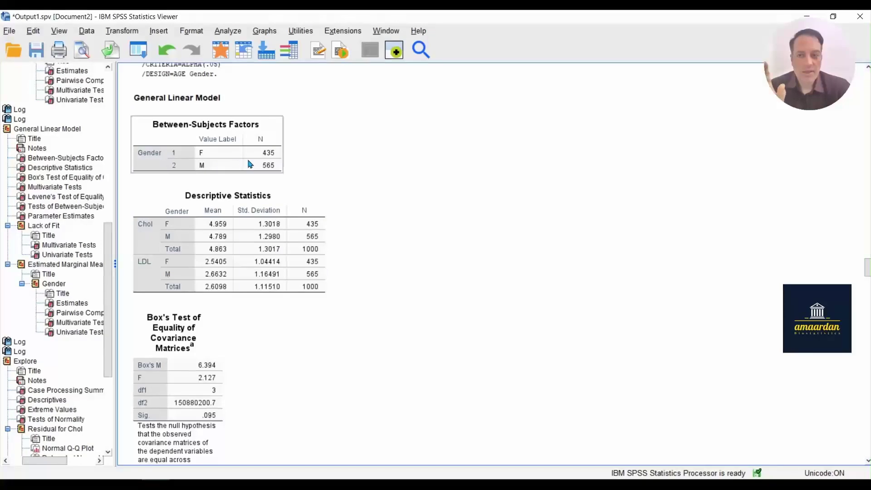
pyautogui.click(286, 167)
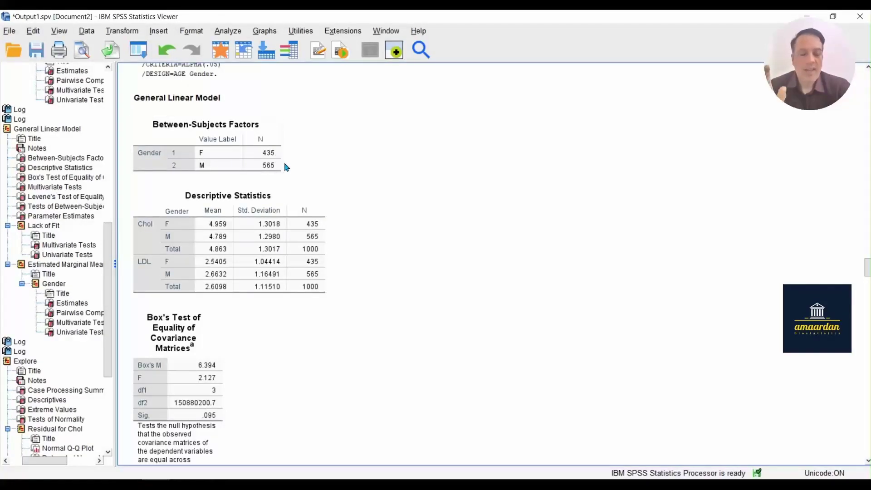
pyautogui.click(284, 167)
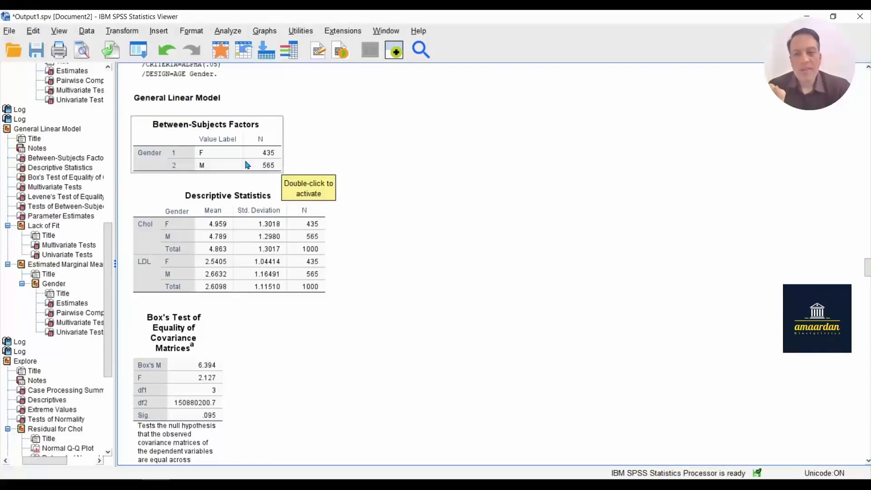
pyautogui.click(282, 176)
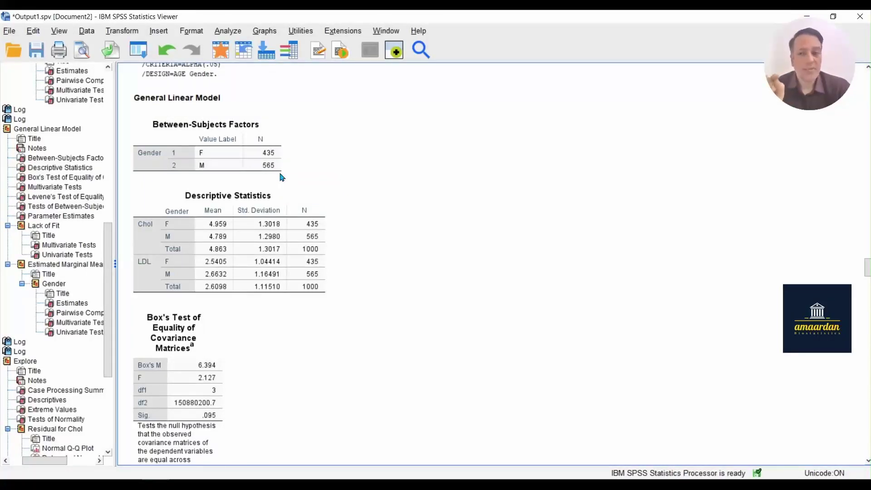
pyautogui.click(281, 230)
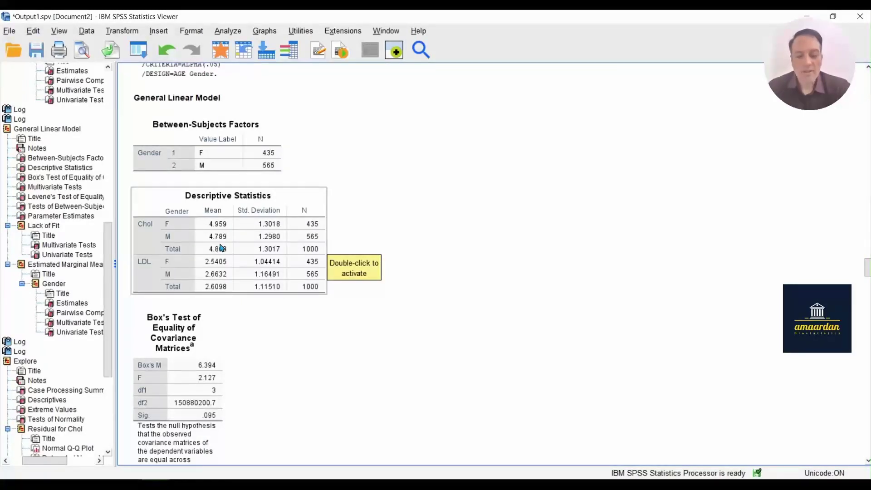
# Step: Scroll down to Multivariate Tests, where Gender is significant (F 6.228, Sig .002) and AGE is not
pyautogui.scroll(-3, 302, 297)
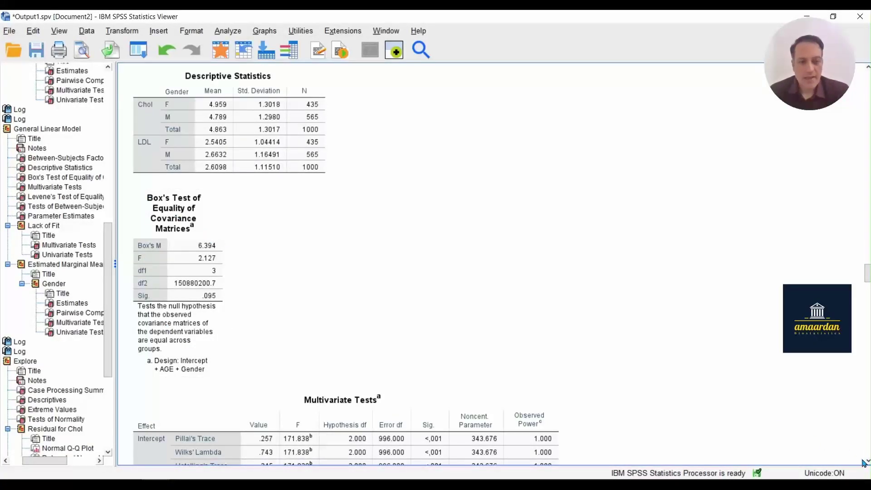
pyautogui.moveTo(866, 463); pyautogui.dragTo(867, 463)
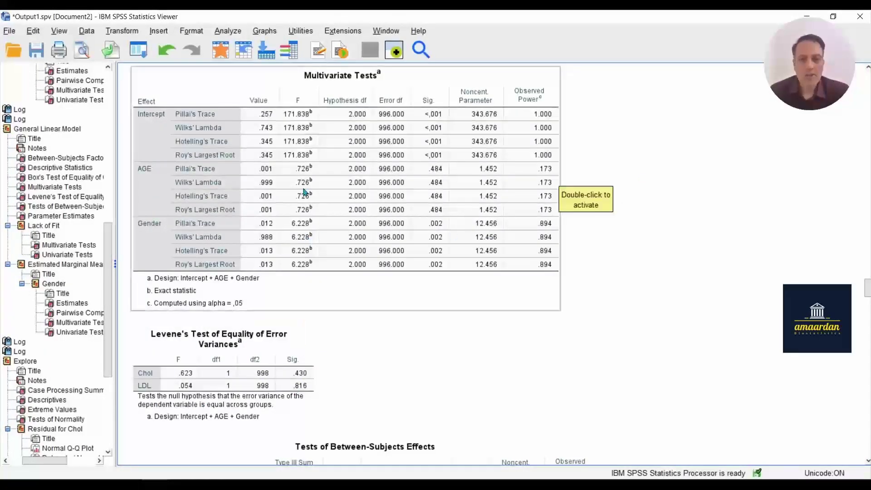
pyautogui.click(354, 184)
pyautogui.hotkey('ctrl', 's')
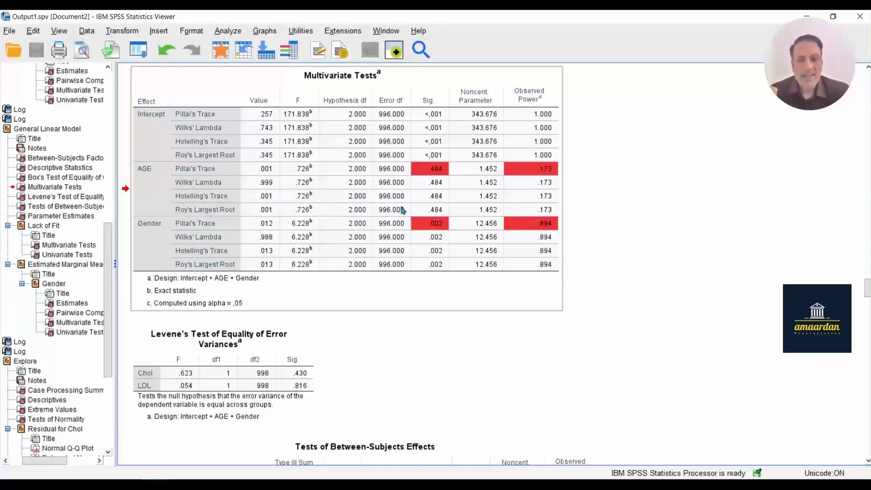
pyautogui.click(428, 181)
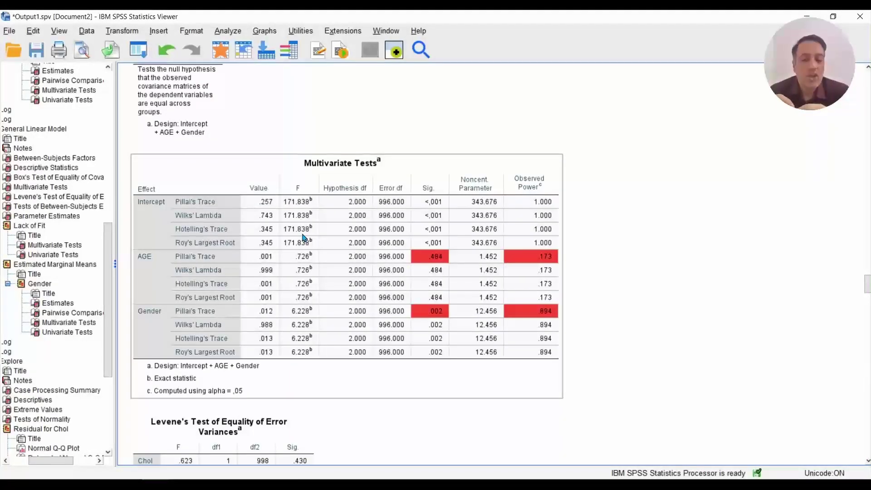
pyautogui.click(839, 292)
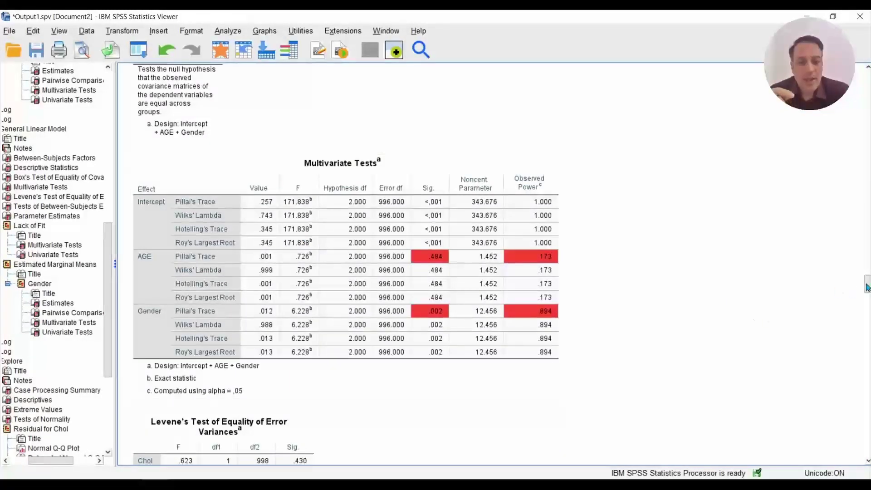
pyautogui.moveTo(868, 287); pyautogui.dragTo(867, 305)
pyautogui.click(484, 189)
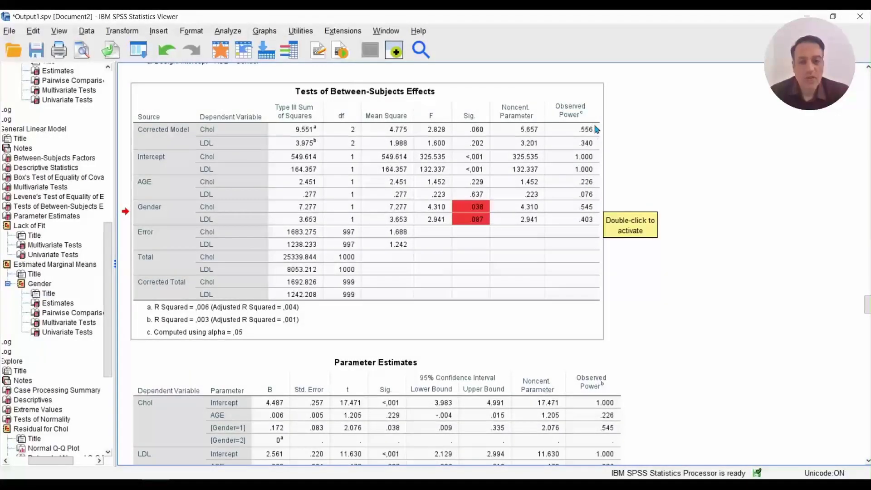
pyautogui.scroll(10, 597, 155)
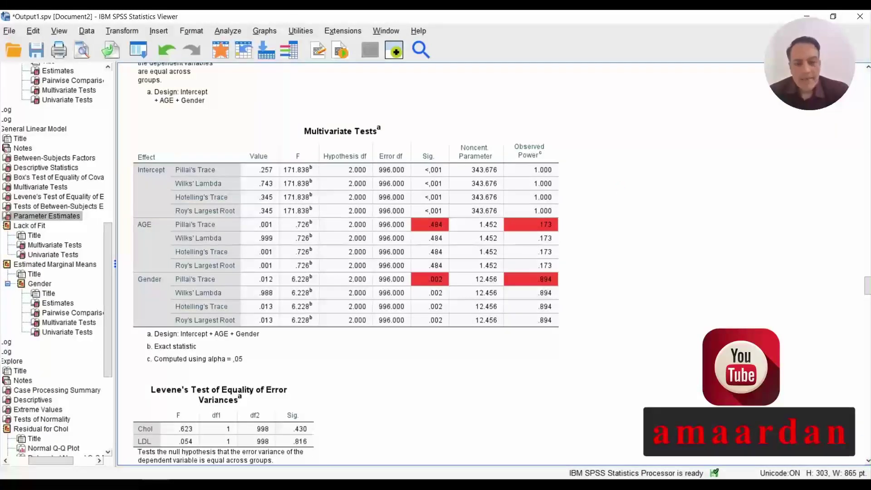
# Step: Scroll down to Parameter Estimates showing Gender=1 B of .172 for Chol and -.122 for LDL
pyautogui.scroll(-10, 868, 462)
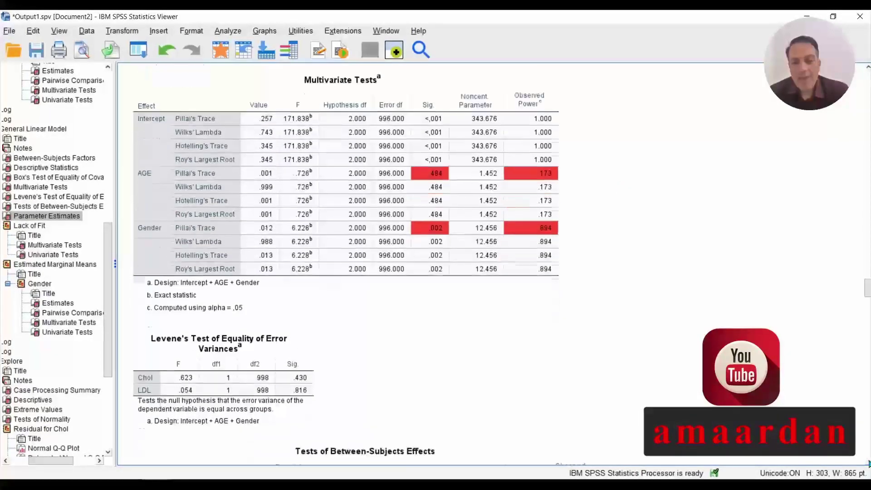
pyautogui.scroll(-10, 868, 464)
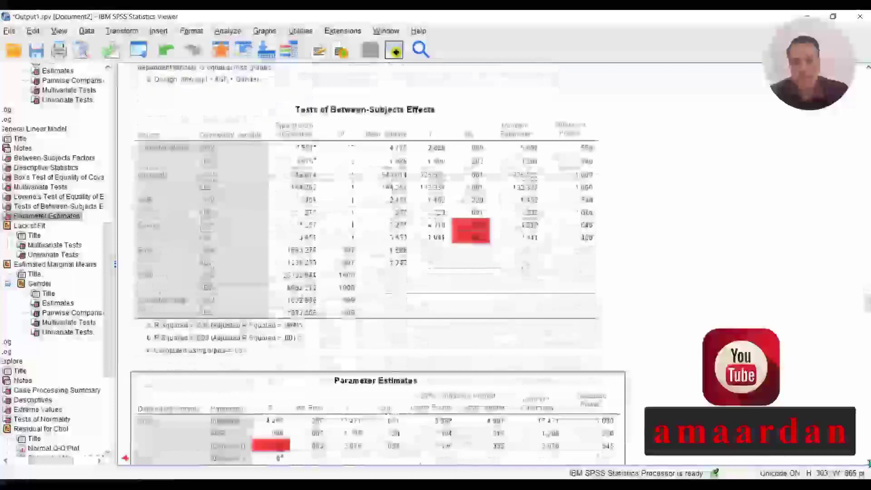
pyautogui.scroll(-2, 868, 464)
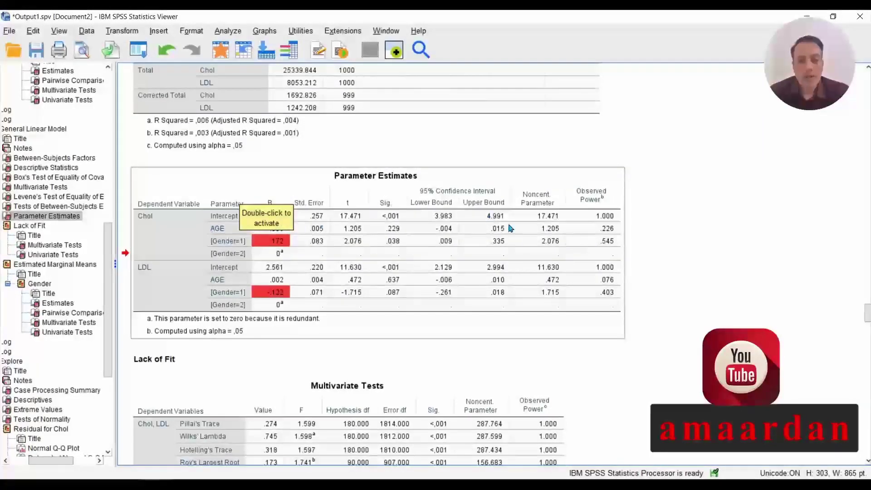
pyautogui.click(531, 163)
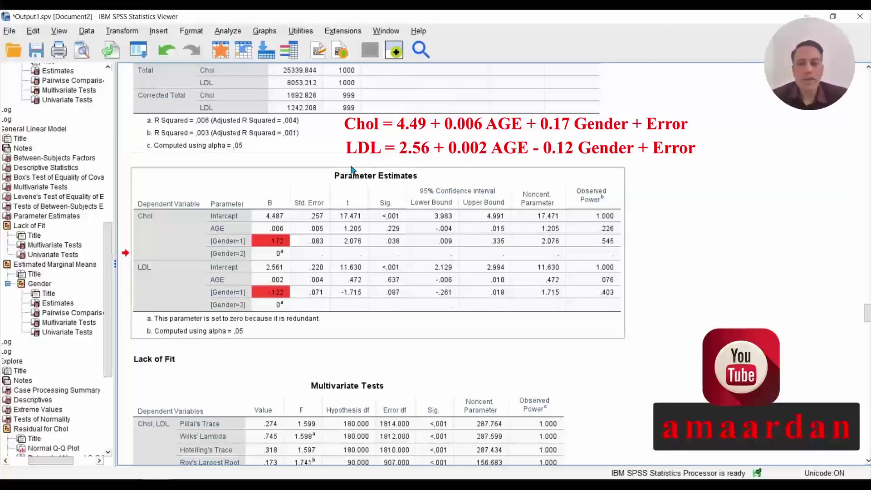
pyautogui.click(355, 196)
pyautogui.click(353, 149)
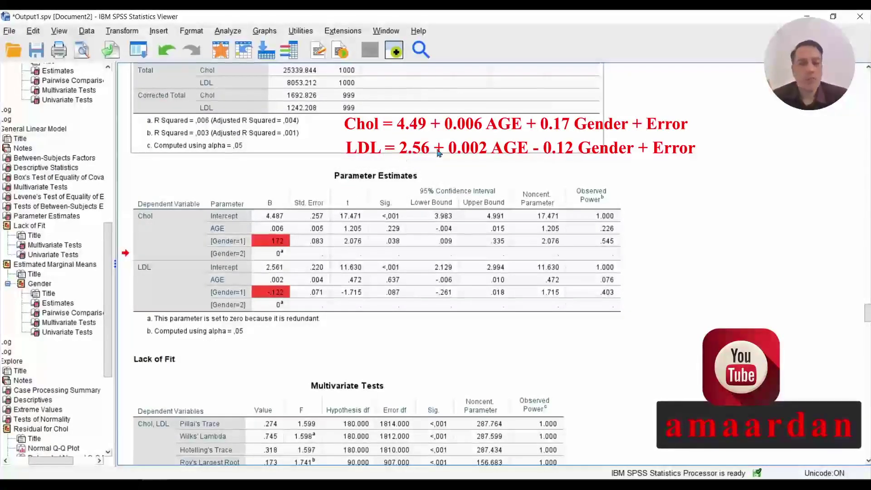
pyautogui.click(461, 157)
pyautogui.click(326, 137)
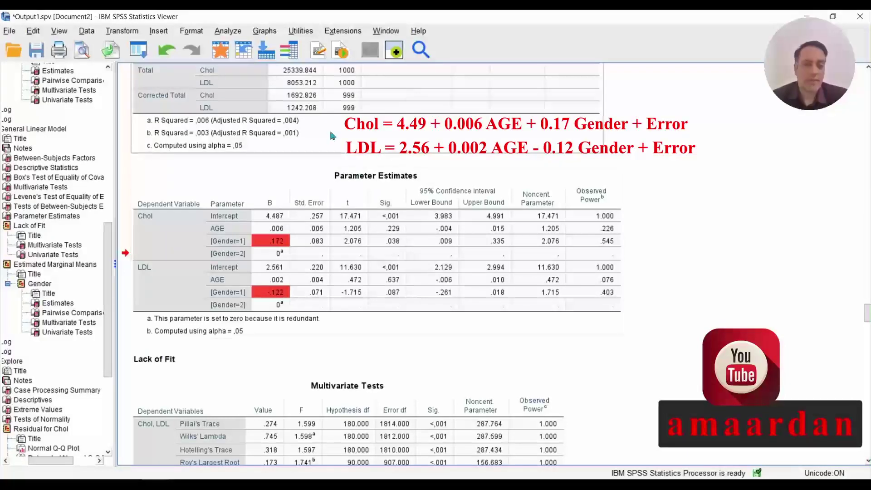
pyautogui.click(292, 199)
pyautogui.click(376, 154)
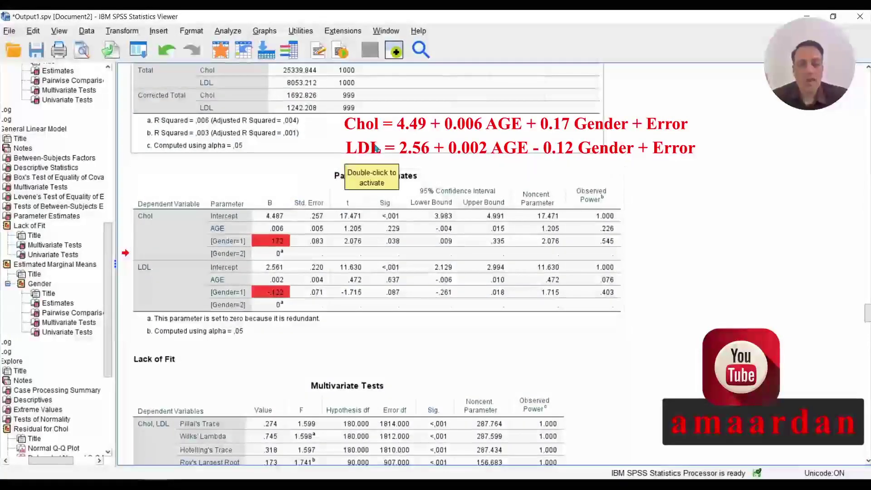
pyautogui.click(363, 203)
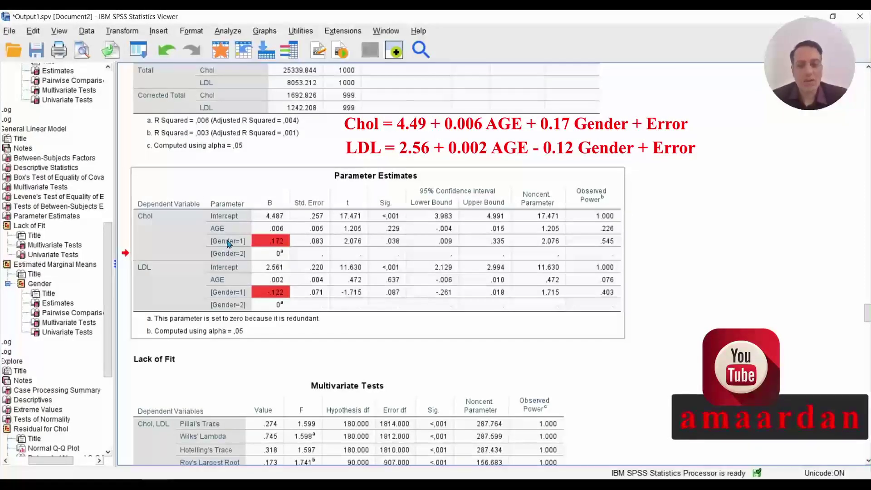
pyautogui.click(156, 485)
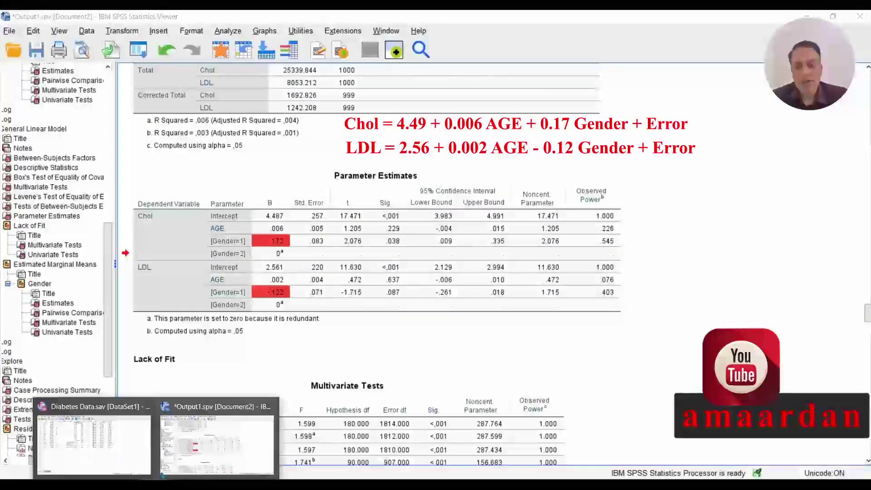
# Step: In the Diabetes Data window, confirm Gender's value labels are 1 = F, 2 = M and close them unchanged
pyautogui.click(93, 442)
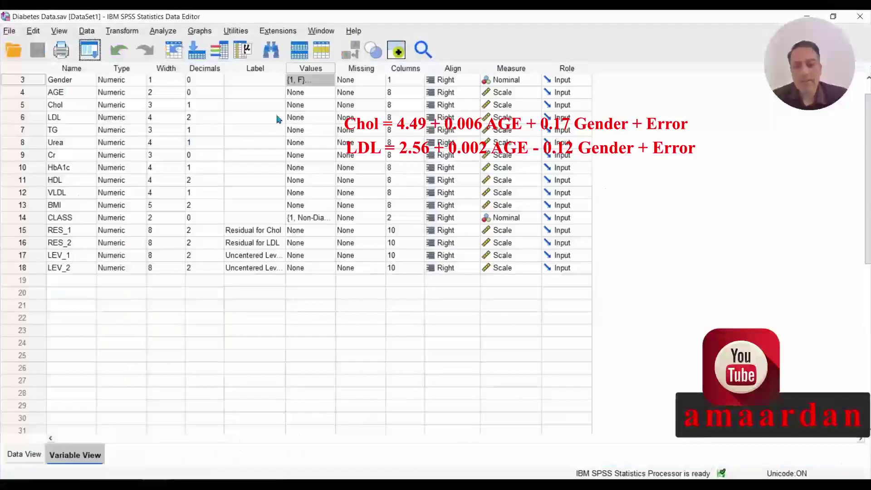
pyautogui.click(331, 80)
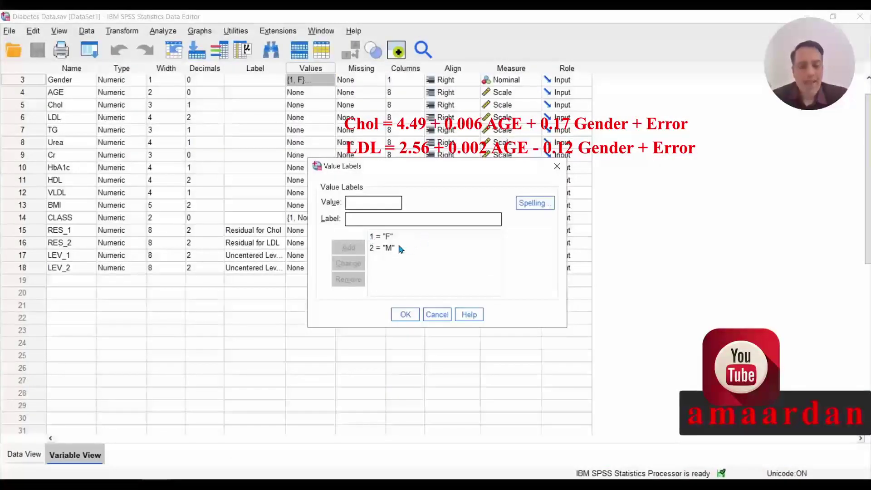
pyautogui.click(437, 314)
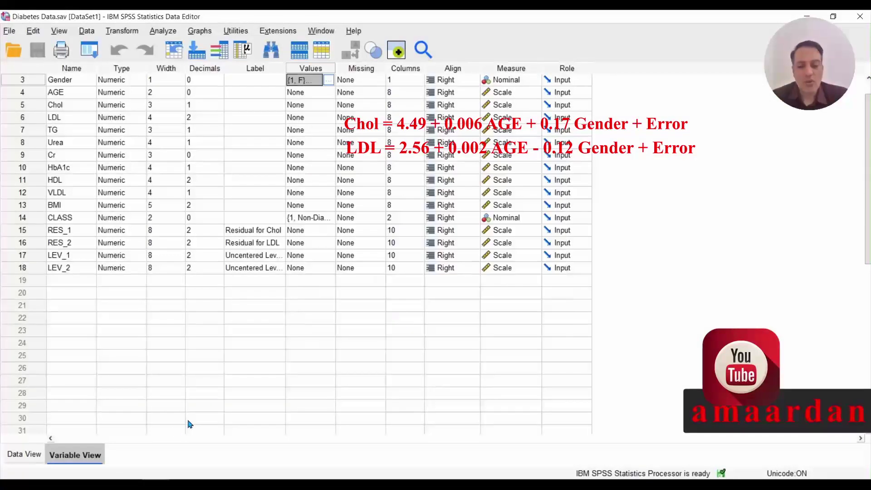
pyautogui.click(162, 474)
# Step: Switch back to the Output1.spv Viewer window showing the Parameter Estimates table
pyautogui.click(183, 443)
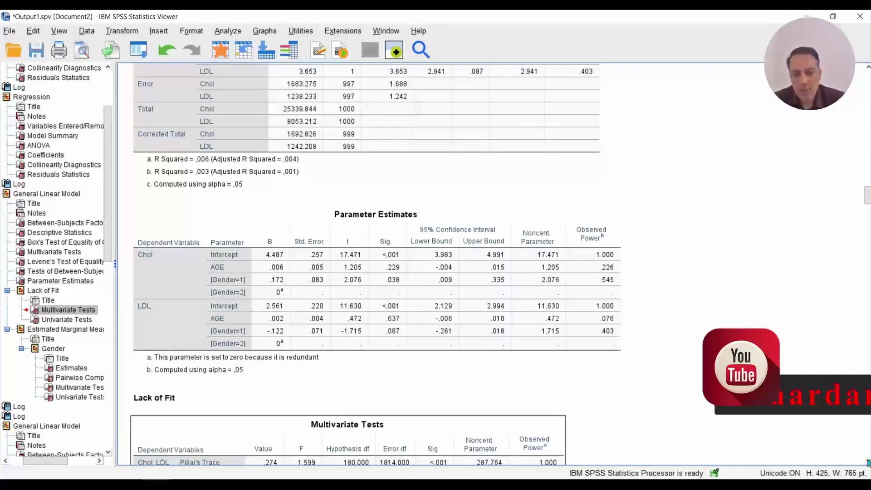
# Step: Scroll past Parameter Estimates to the Lack of Fit tests: Chol F 1.463 (Sig .005), LDL F 1.712
pyautogui.scroll(-5, 868, 463)
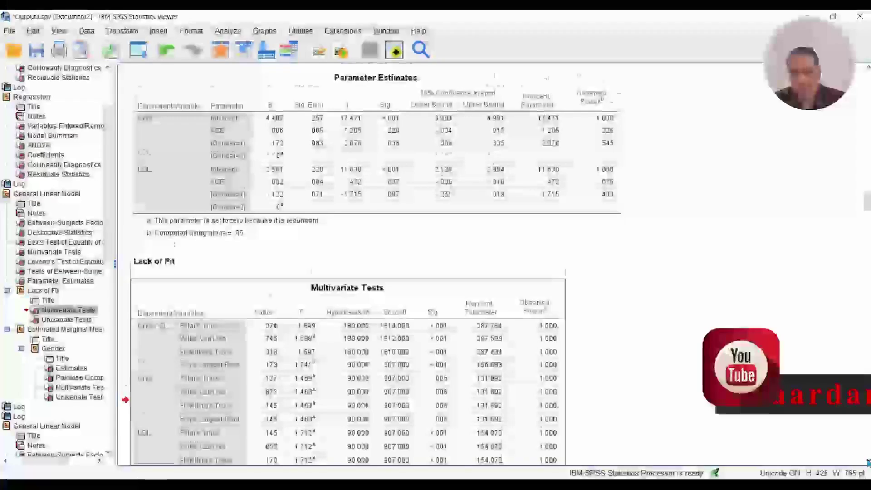
pyautogui.scroll(-5, 868, 463)
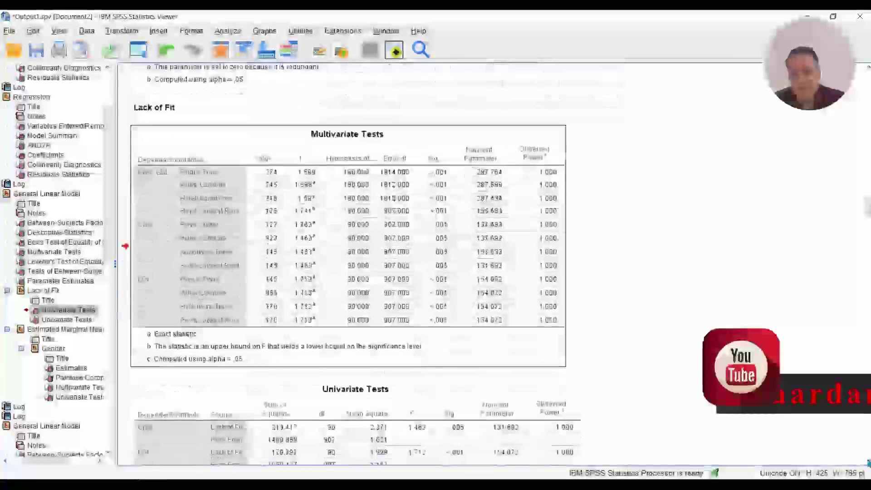
pyautogui.scroll(-4, 868, 463)
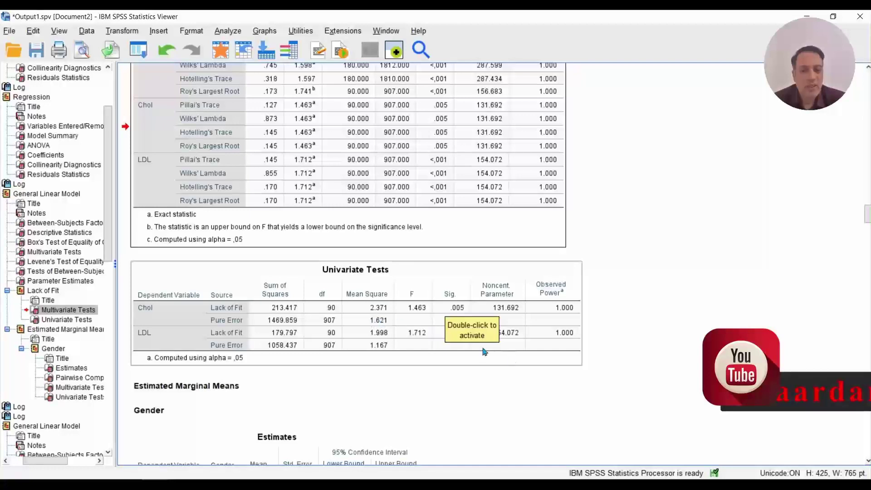
# Step: Scroll down to the Gender Estimated Marginal Means and Pairwise Comparisons tables
pyautogui.click(867, 461)
pyautogui.scroll(-5, 868, 461)
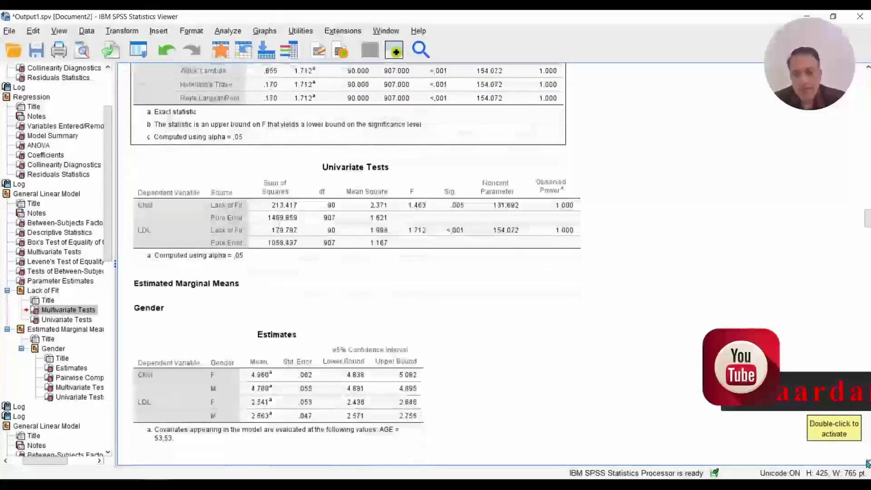
pyautogui.click(868, 462)
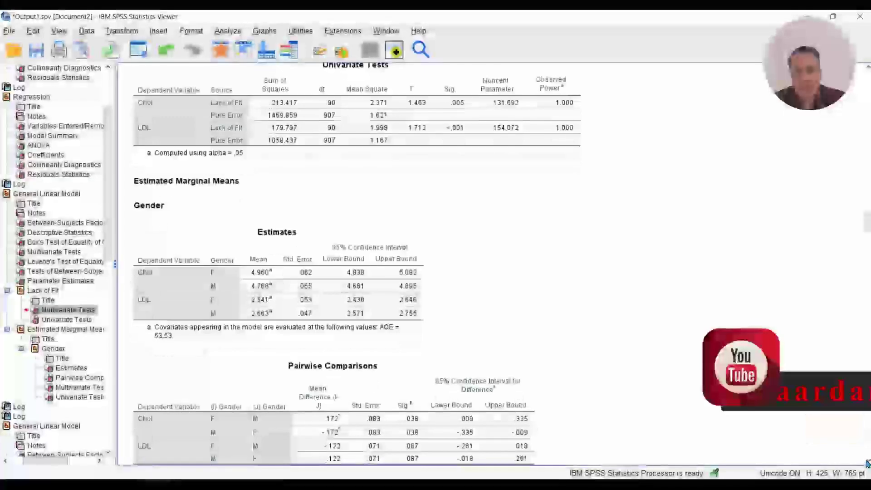
pyautogui.scroll(-3, 868, 462)
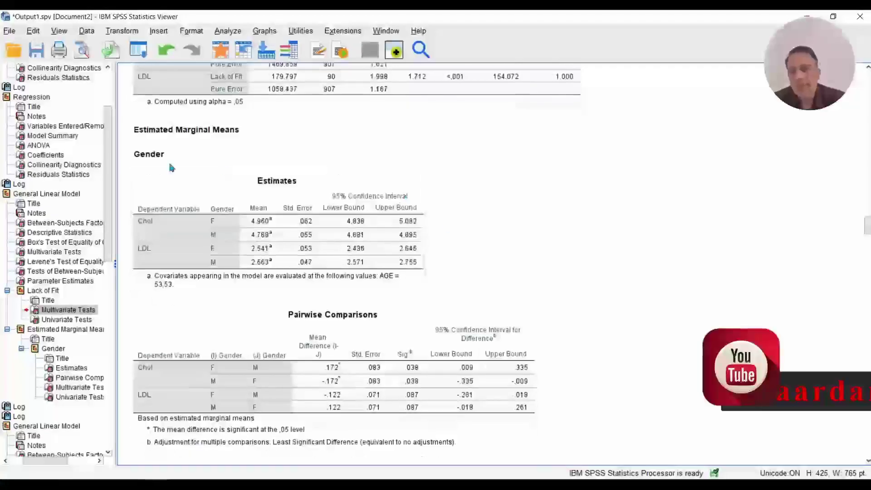
# Step: Select the Gender heading and its Estimates table in the output
pyautogui.click(167, 152)
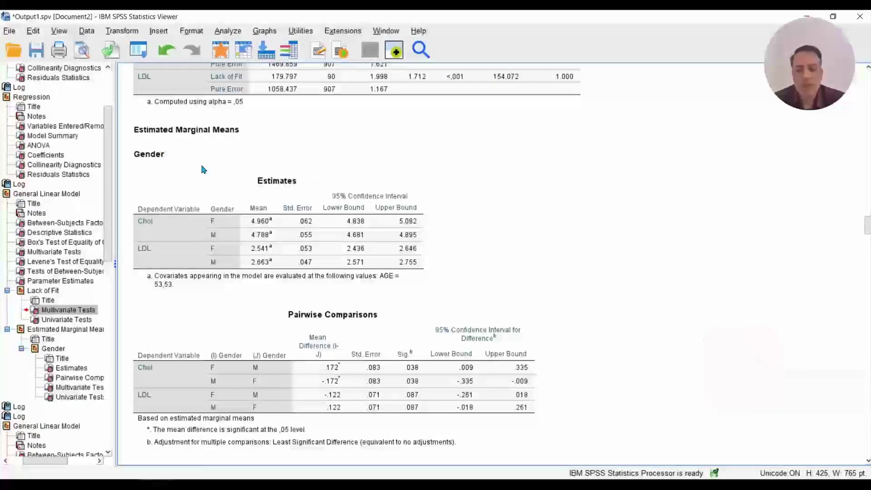
pyautogui.click(244, 221)
pyautogui.click(180, 170)
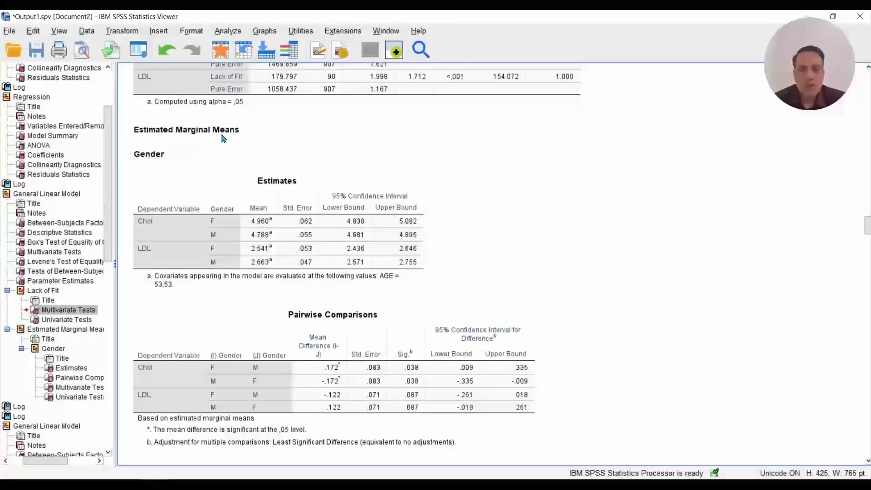
pyautogui.click(269, 243)
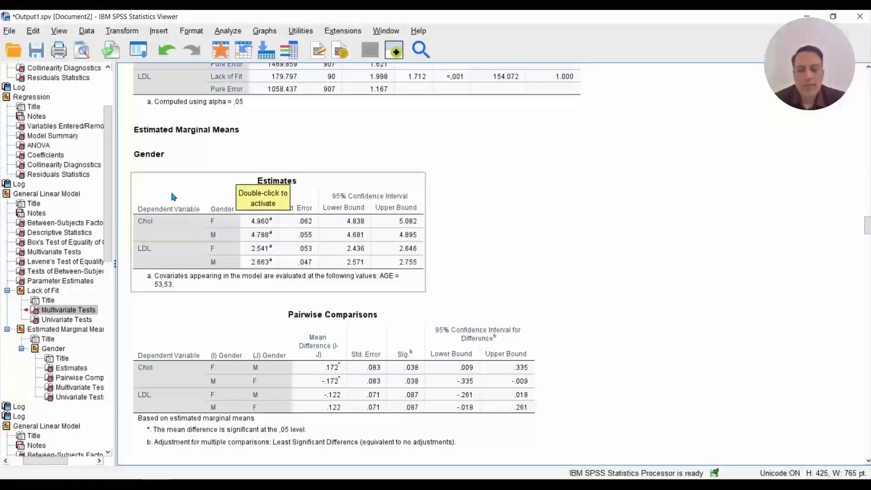
pyautogui.click(383, 153)
pyautogui.click(447, 177)
pyautogui.click(266, 272)
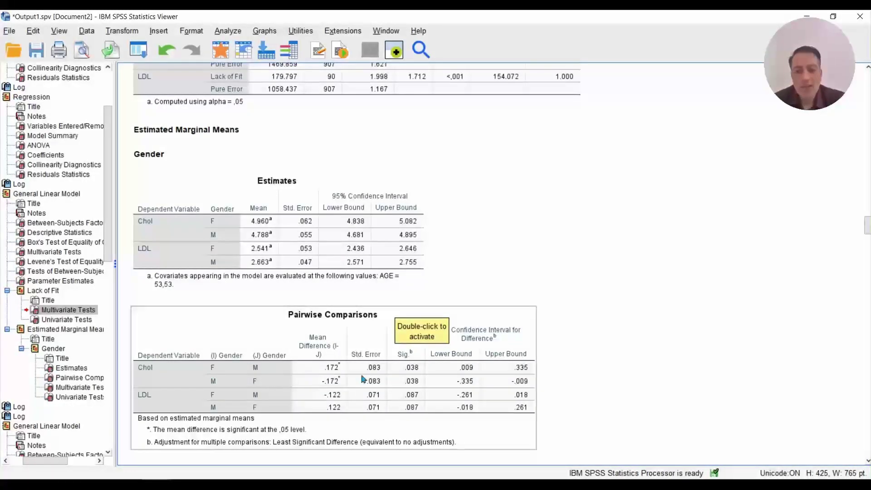
pyautogui.click(302, 368)
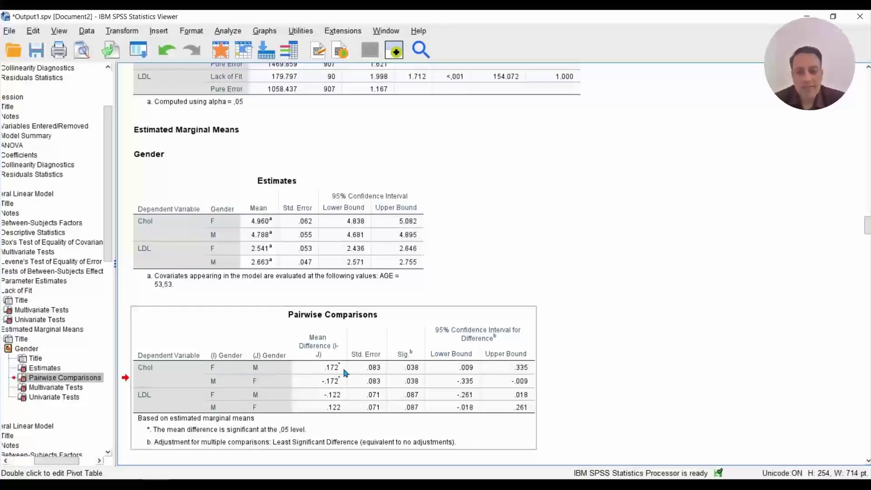